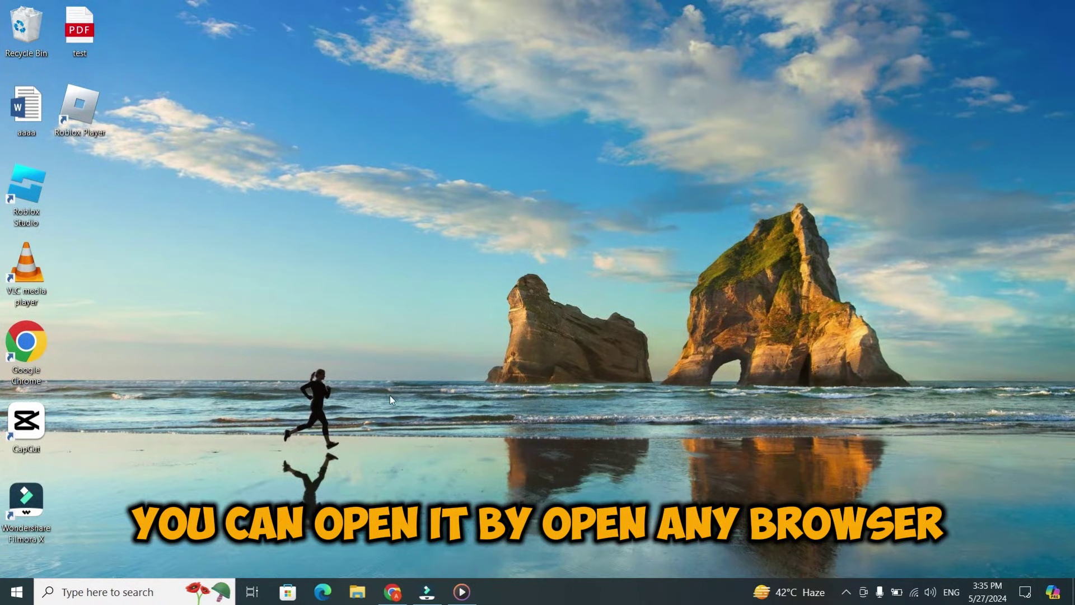
Restore the Chrome window from the taskbar to show the Facebook home feed.
click(393, 592)
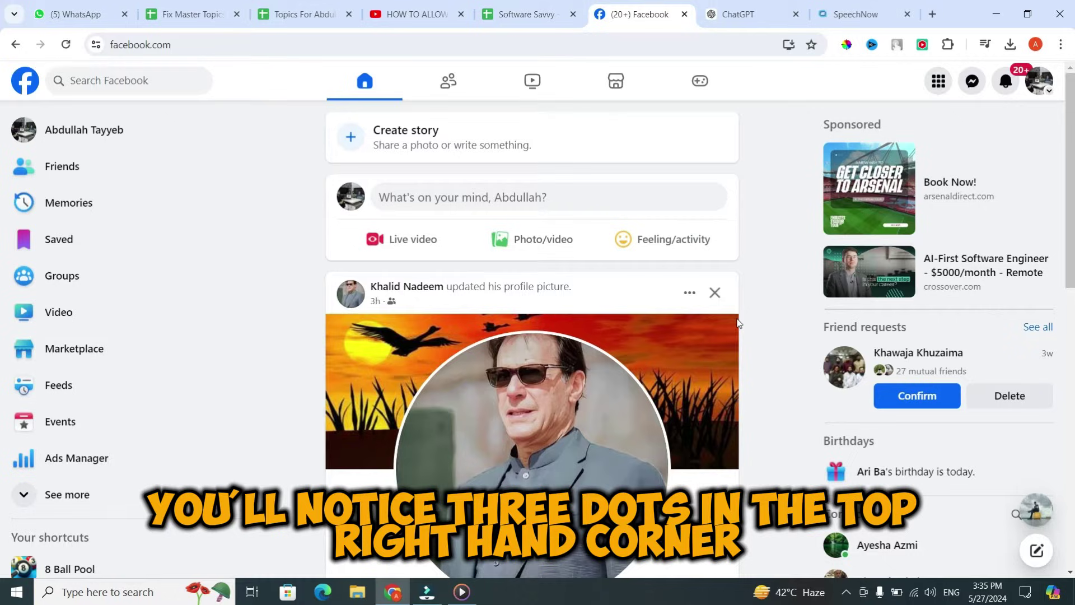
Open Chrome Settings at chrome://settings from the three-dots menu.
click(1062, 45)
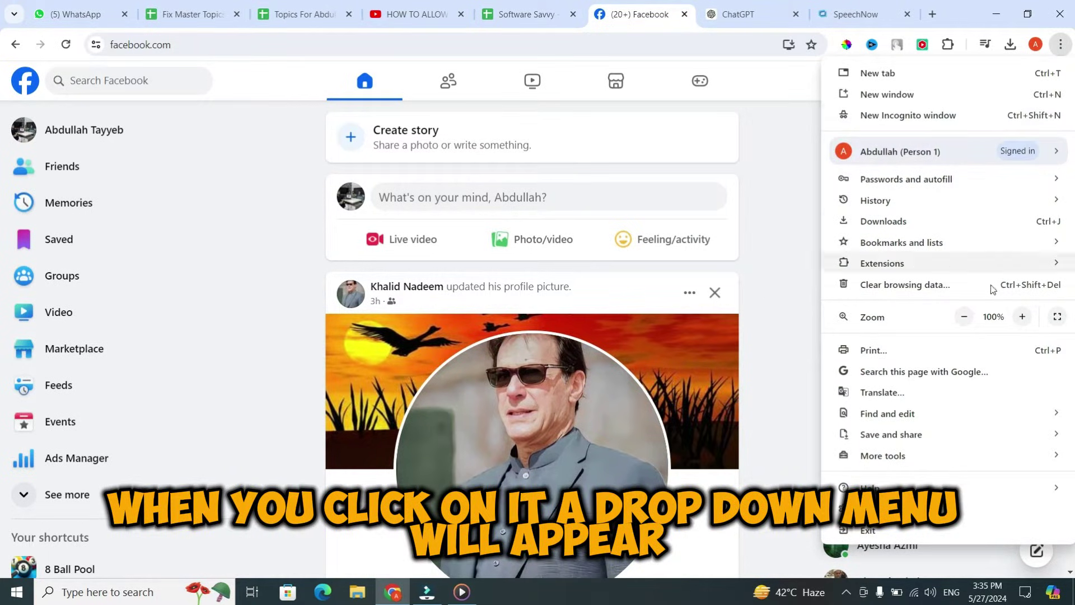
scroll(992, 322, down, 1)
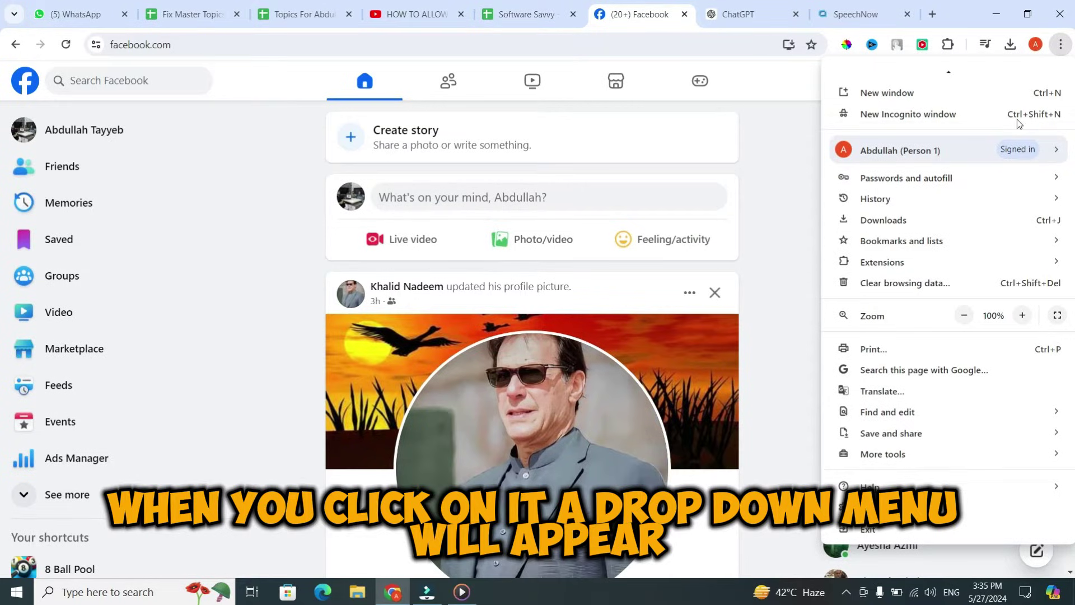
scroll(990, 317, up, 1)
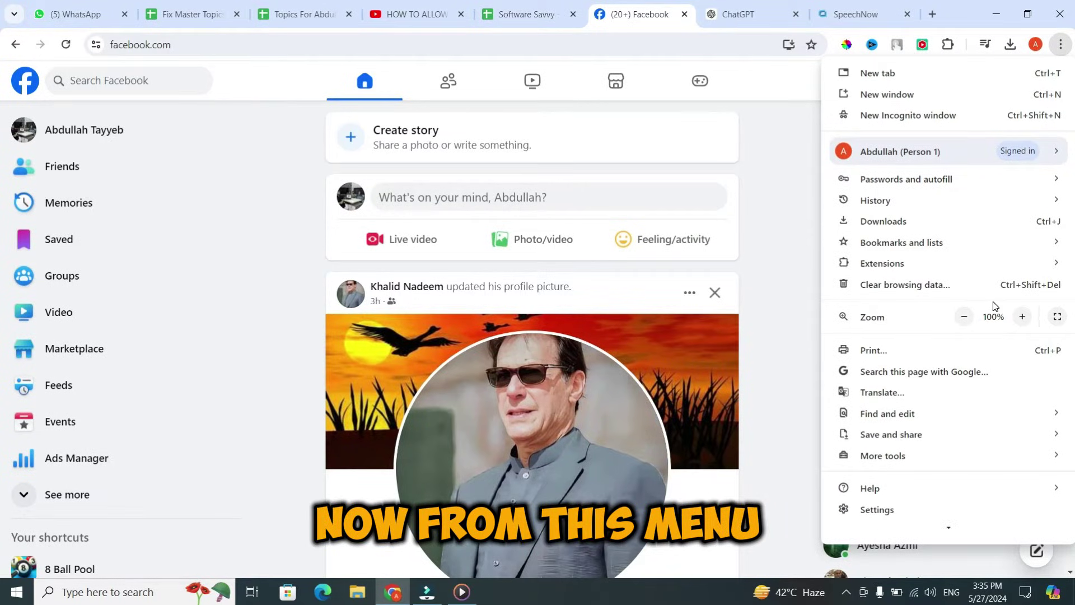
scroll(994, 306, down, 1)
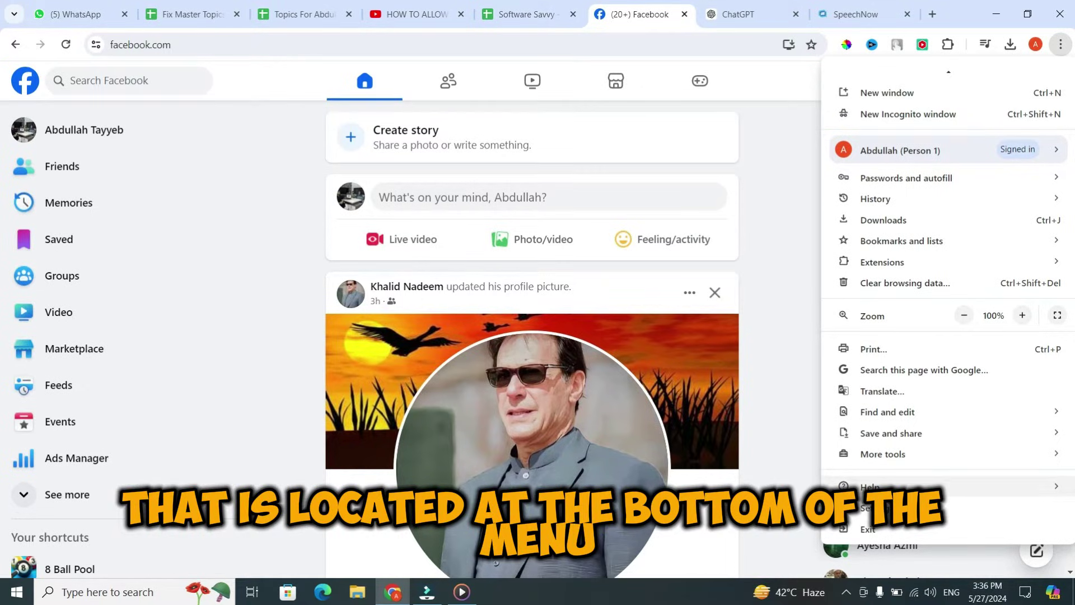
click(878, 508)
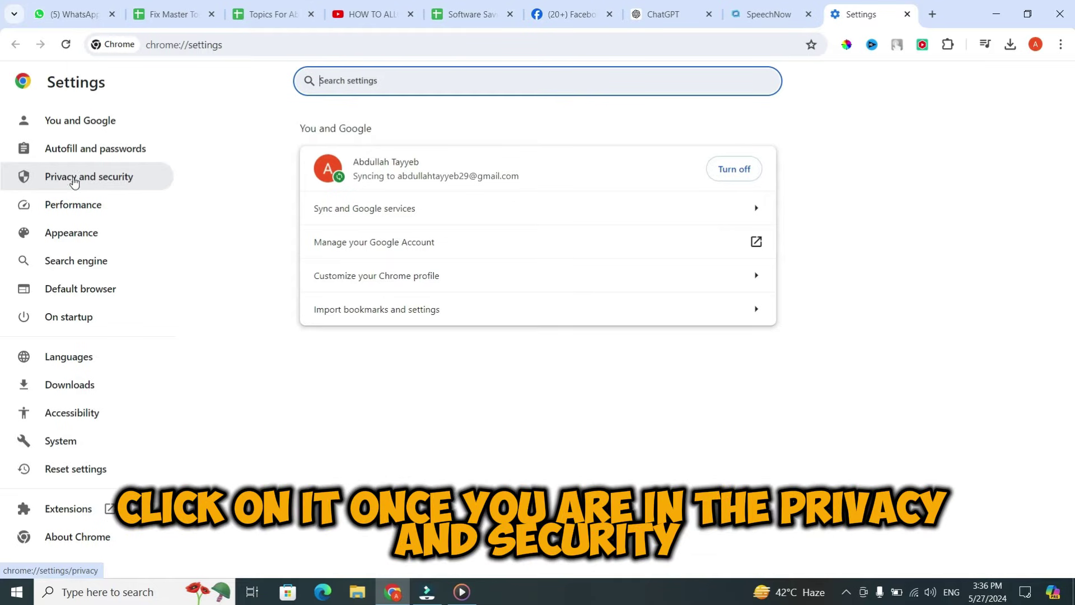
Go to Privacy and security > Site settings and scroll to the Camera and Microphone permissions.
click(78, 178)
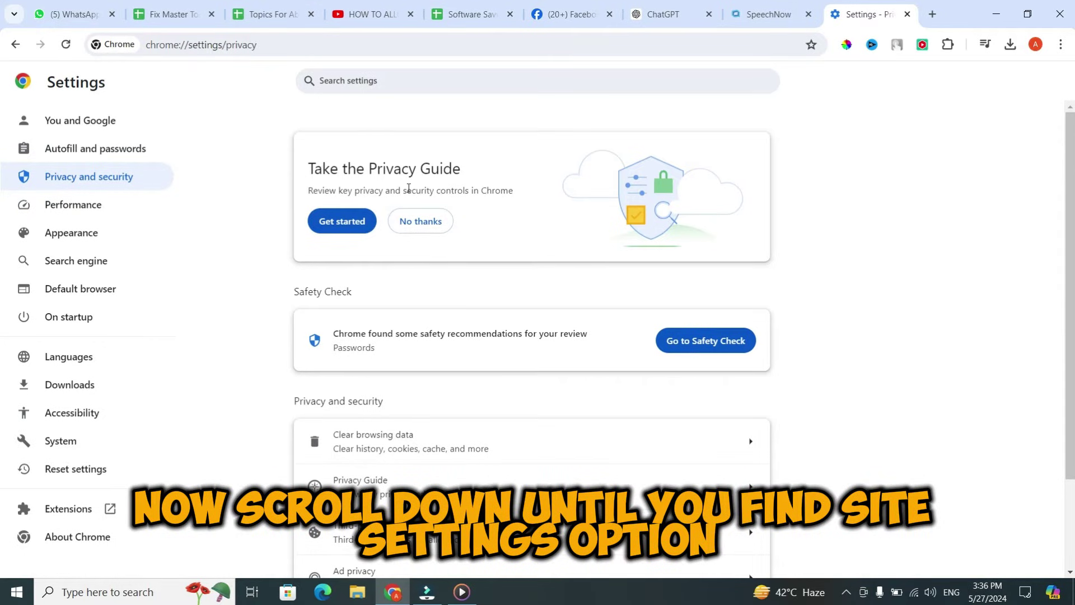
scroll(409, 188, down, 2)
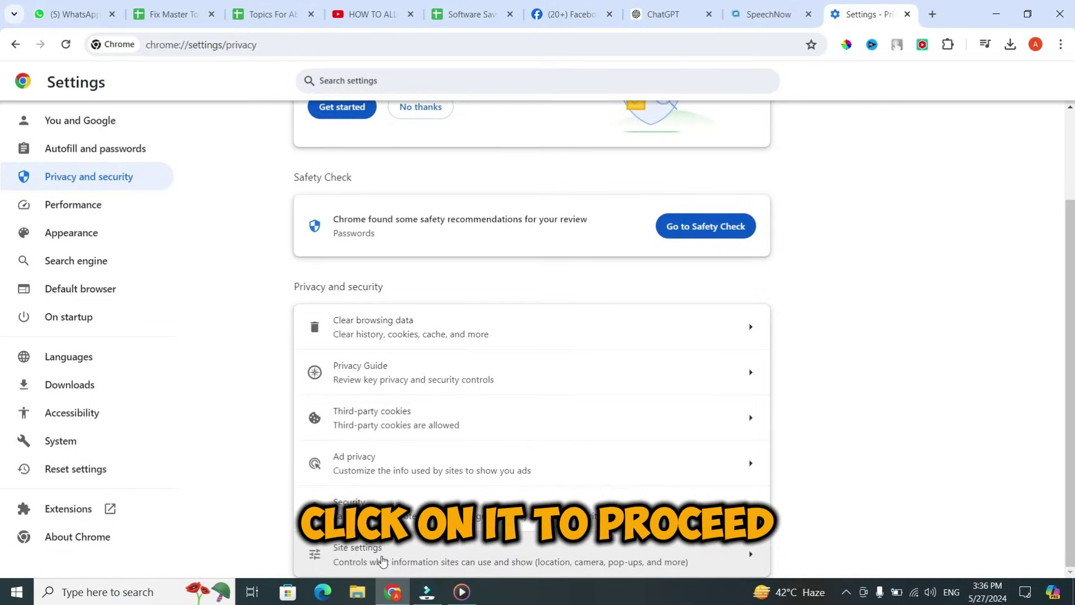
click(385, 560)
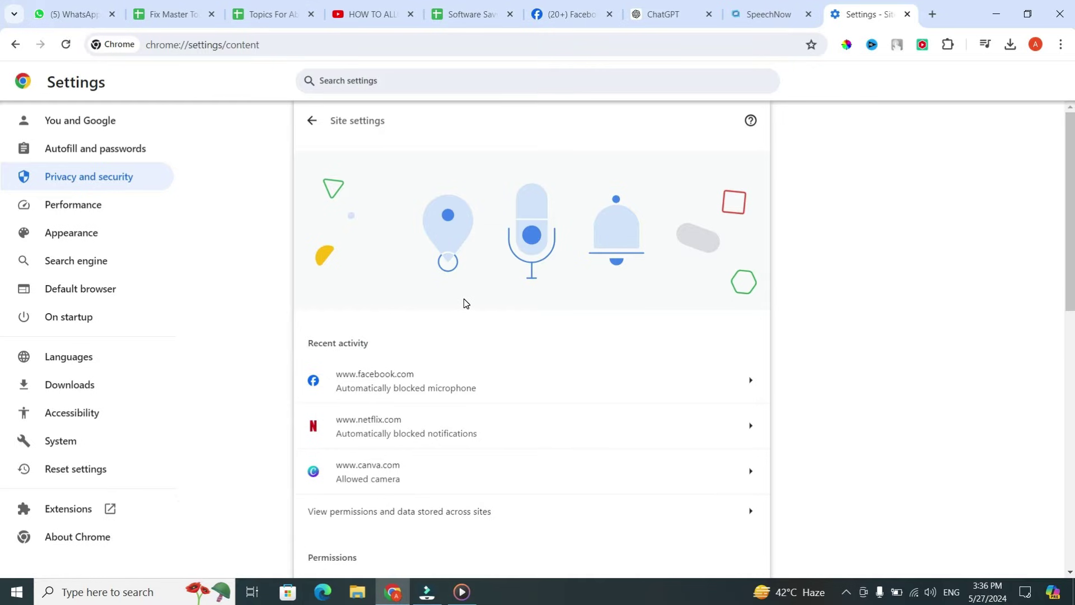
scroll(504, 316, down, 3)
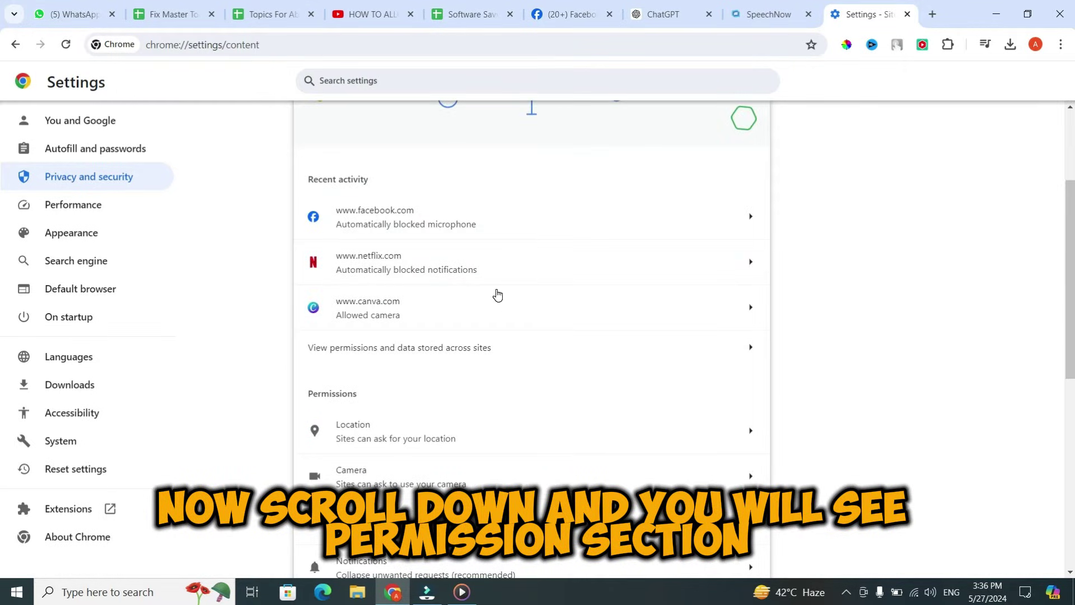
drag(367, 398, 305, 403)
click(390, 387)
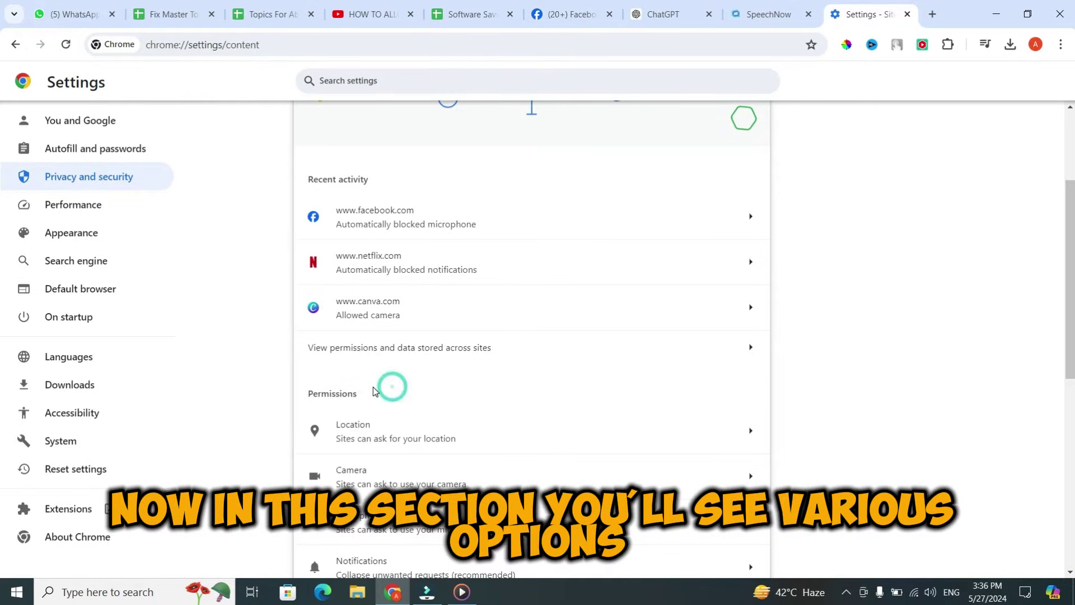
scroll(394, 392, down, 3)
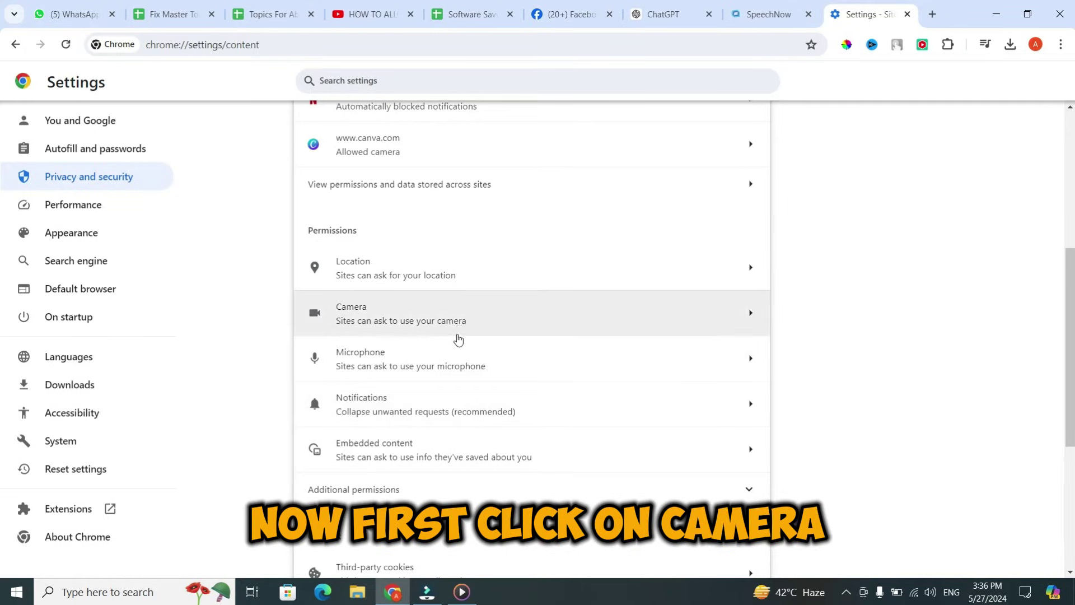
In Camera settings, keep 'Sites can ask to use your camera' selected.
click(400, 316)
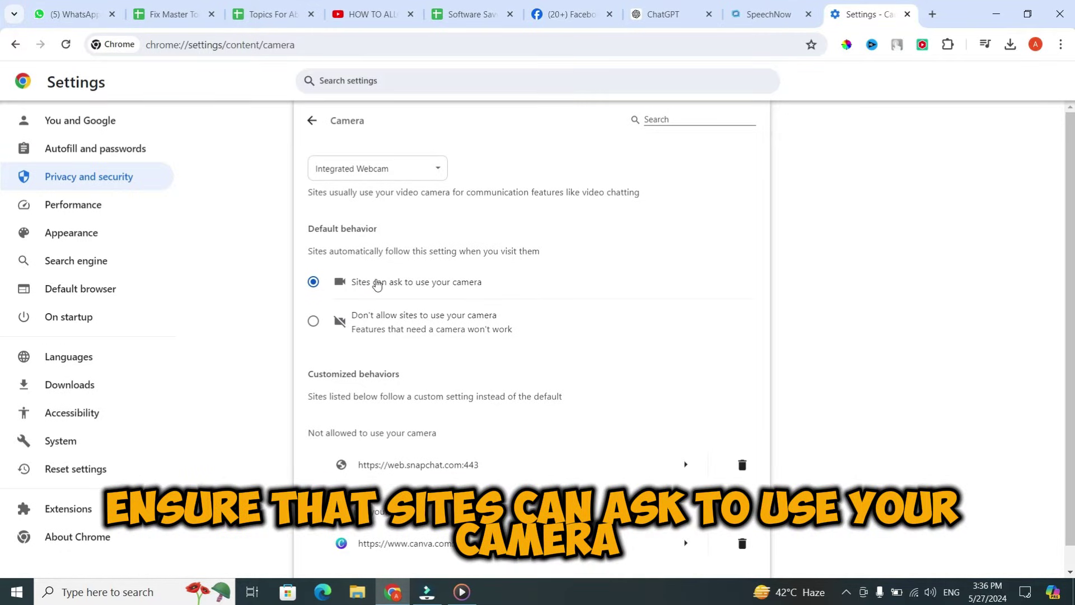
drag(351, 288, 483, 285)
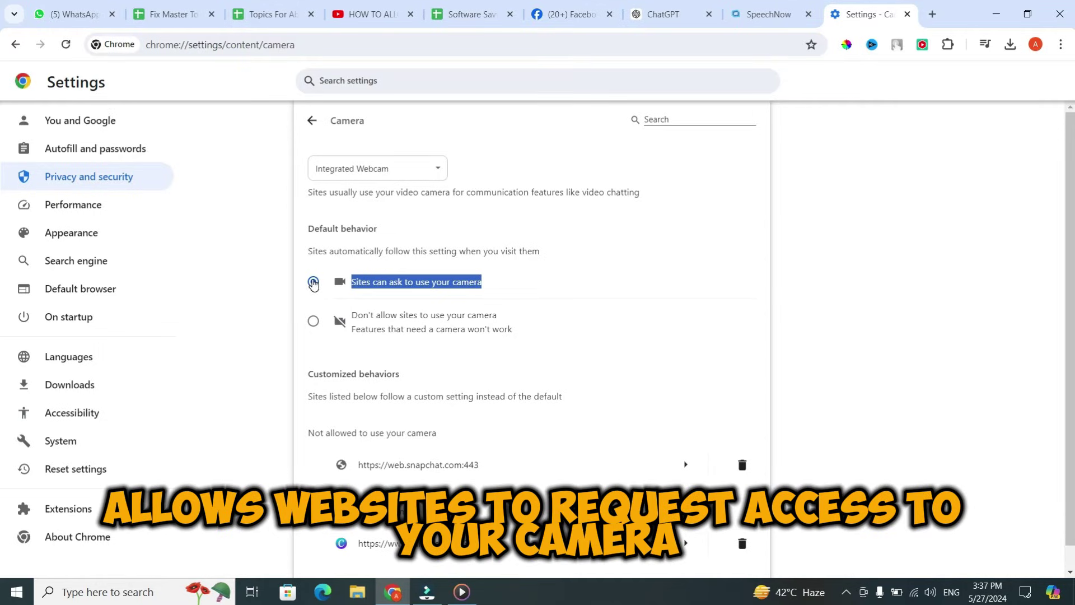
click(313, 282)
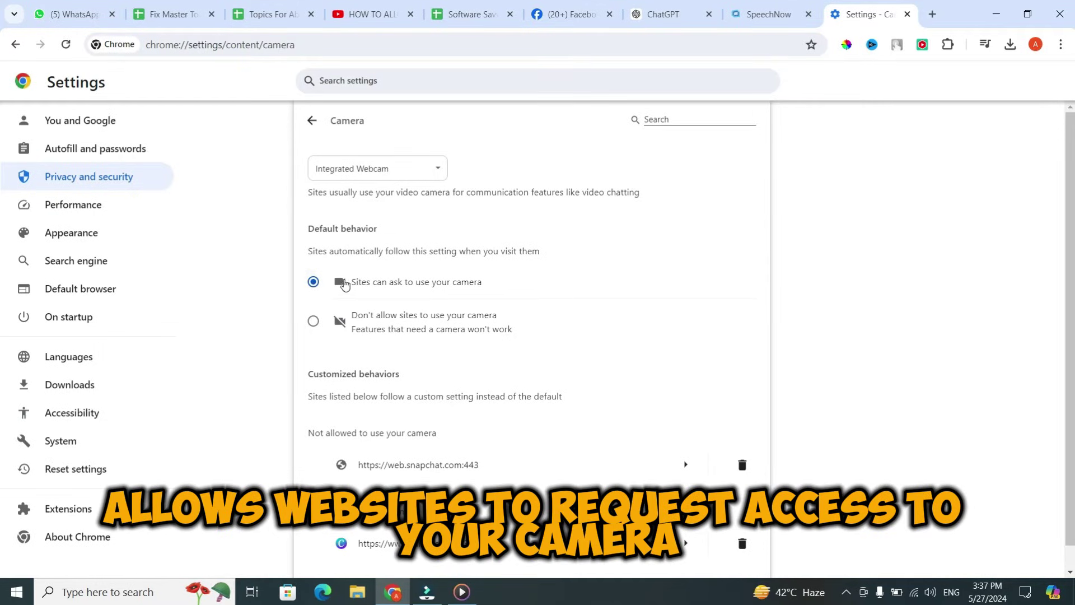
click(312, 283)
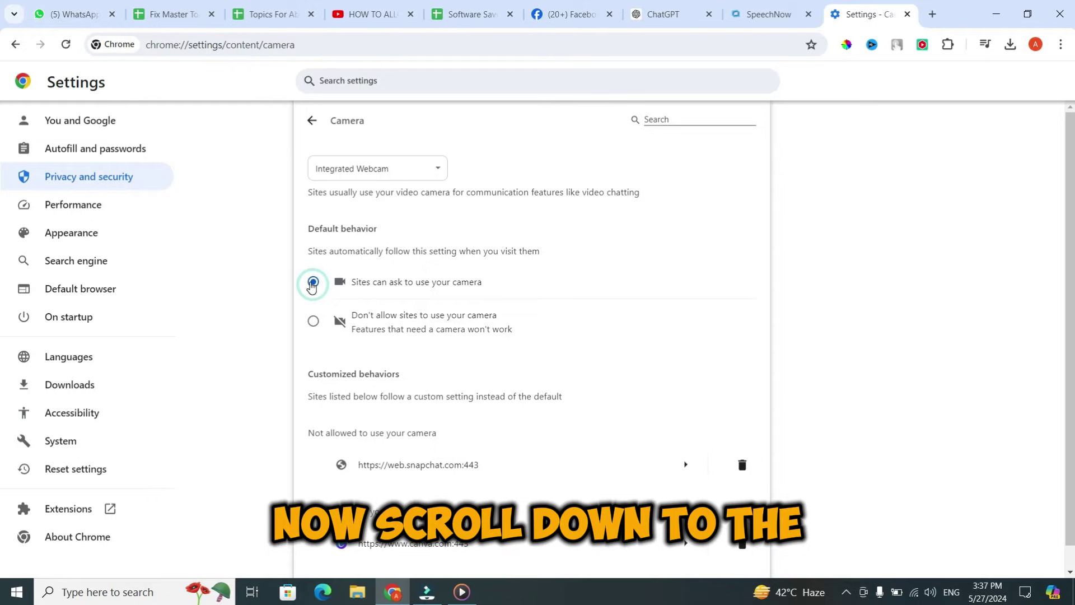
Delete web.snapchat.com from the camera block list, leaving No sites added.
scroll(399, 383, down, 1)
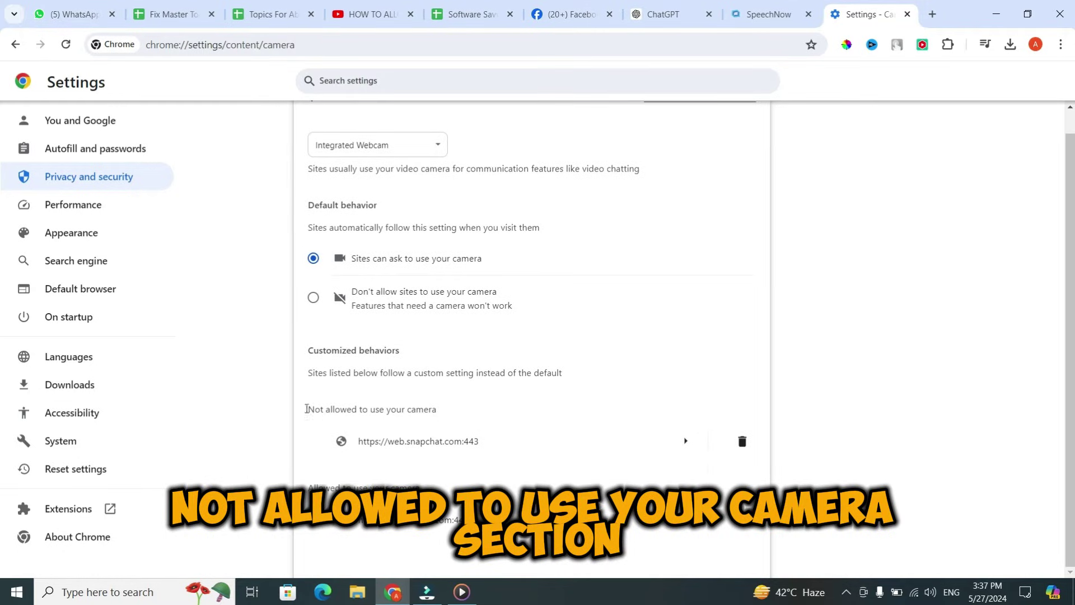
drag(313, 405, 448, 412)
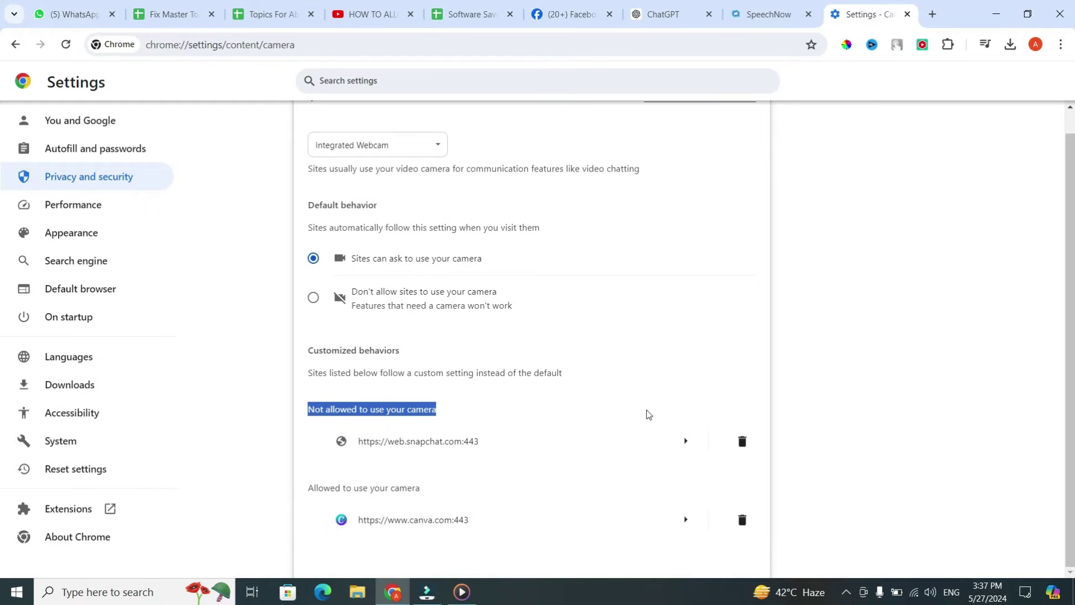
click(742, 442)
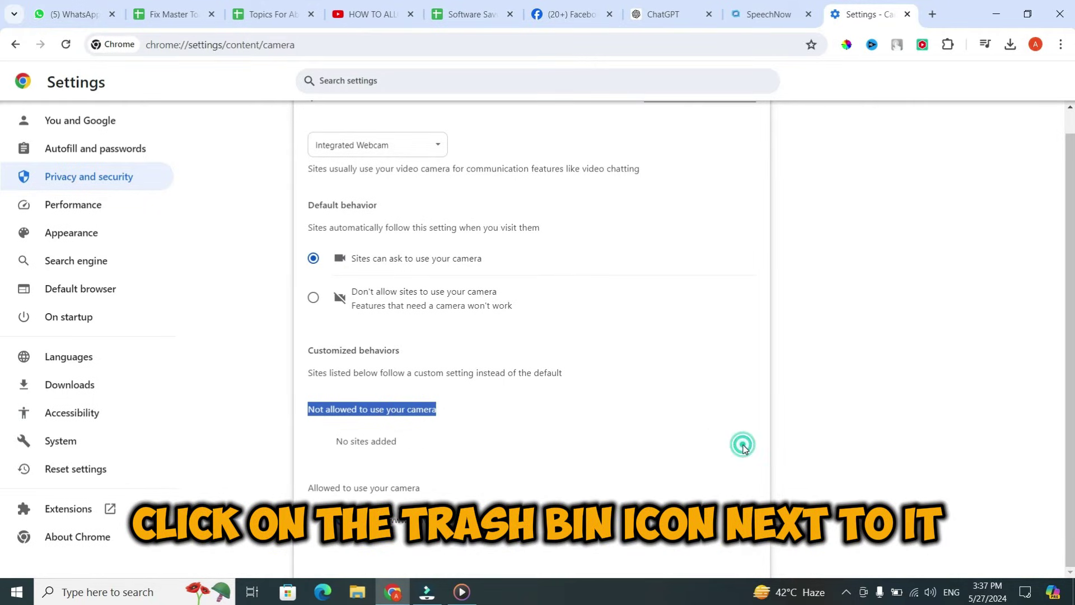
click(479, 424)
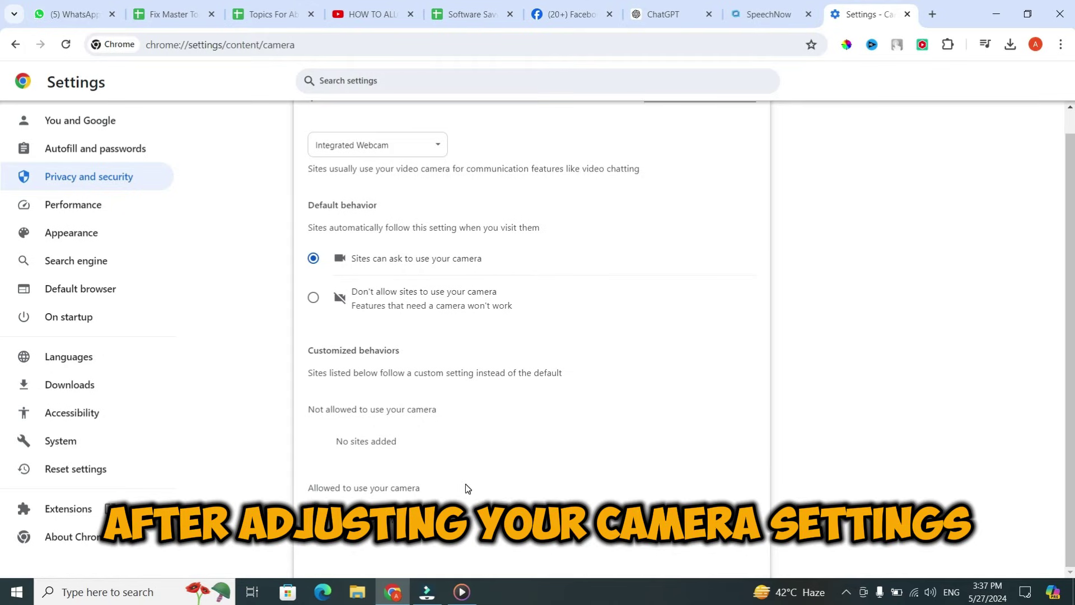
scroll(451, 399, up, 1)
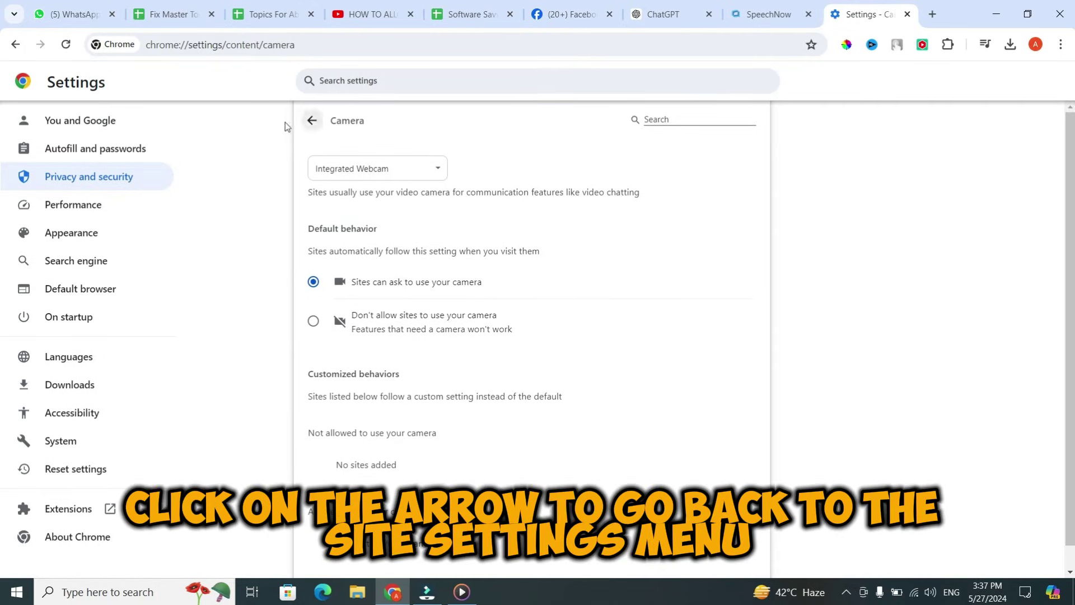
In Microphone settings, select 'Sites can ask to use your microphone'.
click(311, 120)
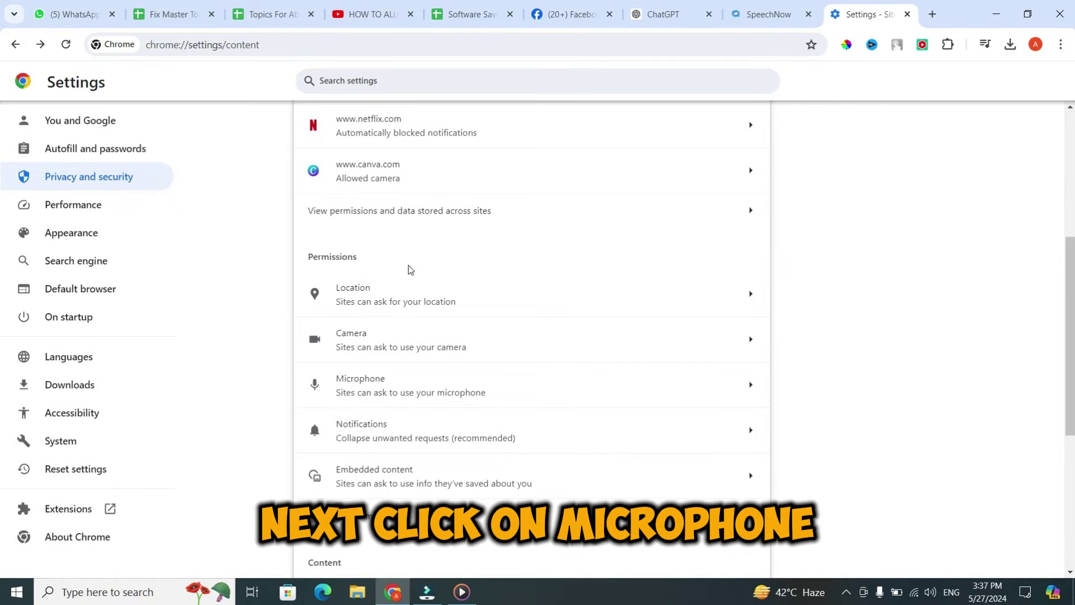
click(371, 379)
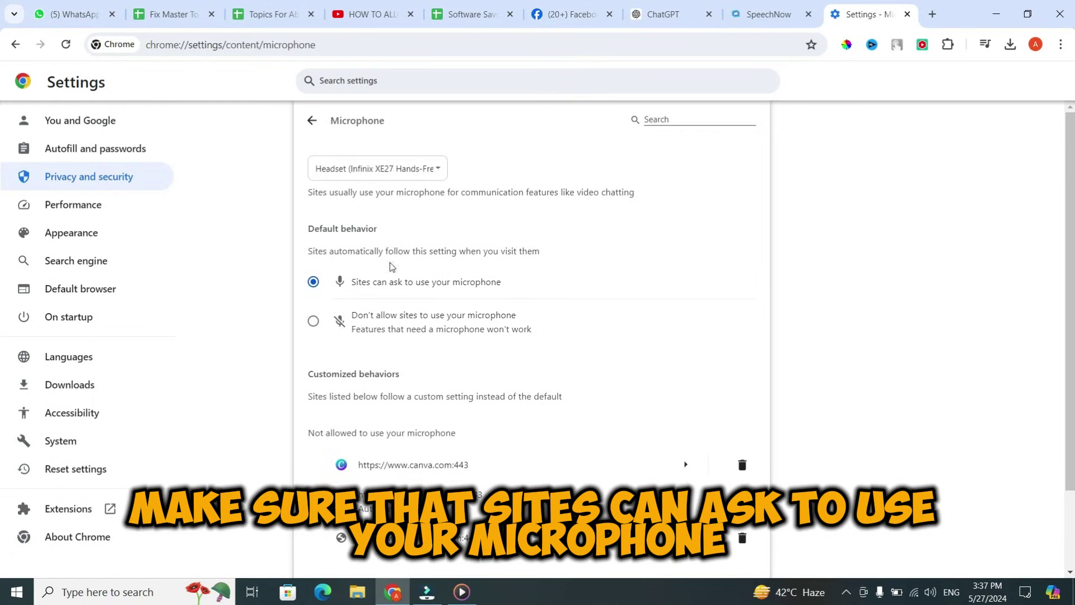
drag(501, 284, 315, 287)
click(551, 311)
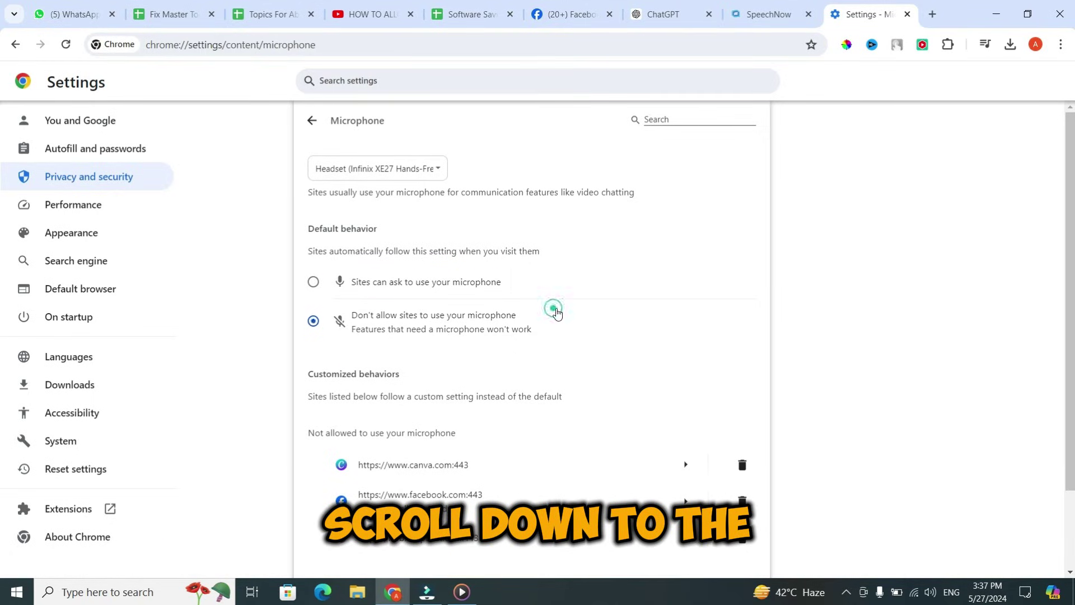
click(305, 282)
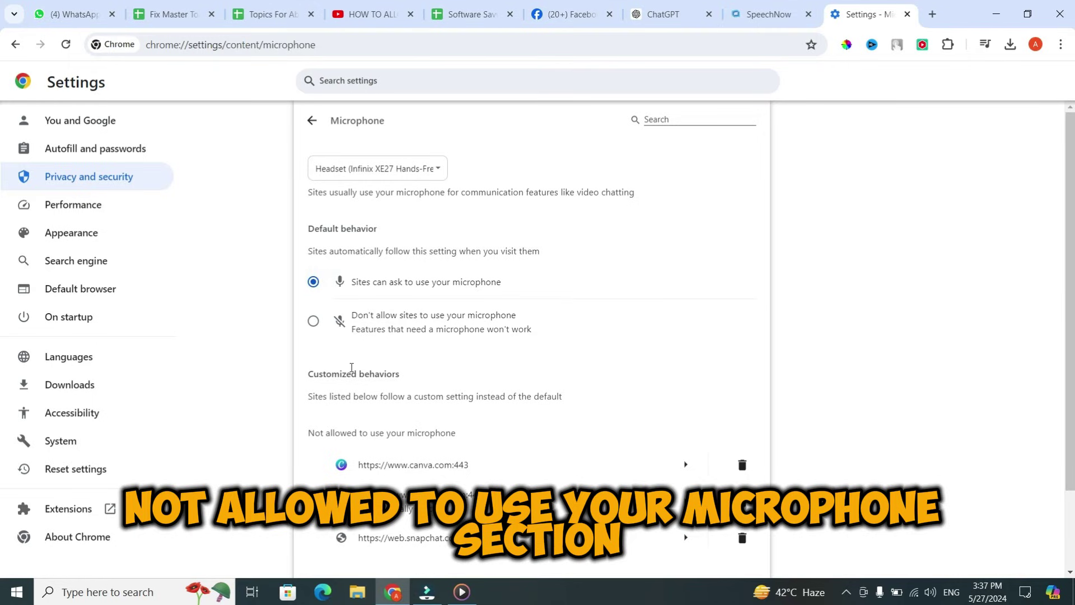
Delete canva.com from the microphone block list.
scroll(356, 367, down, 2)
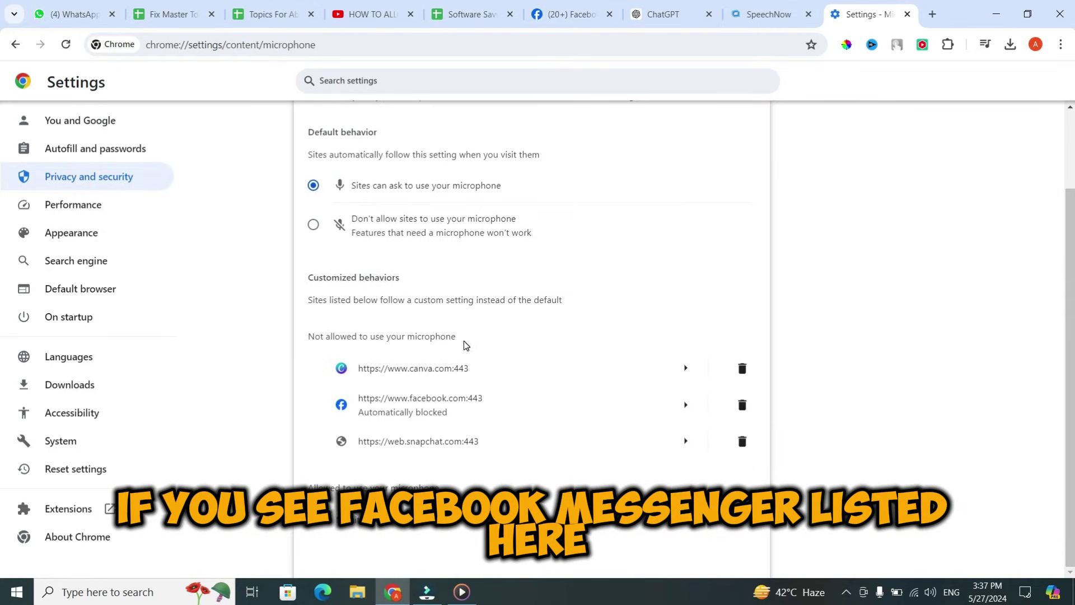
drag(464, 342, 347, 331)
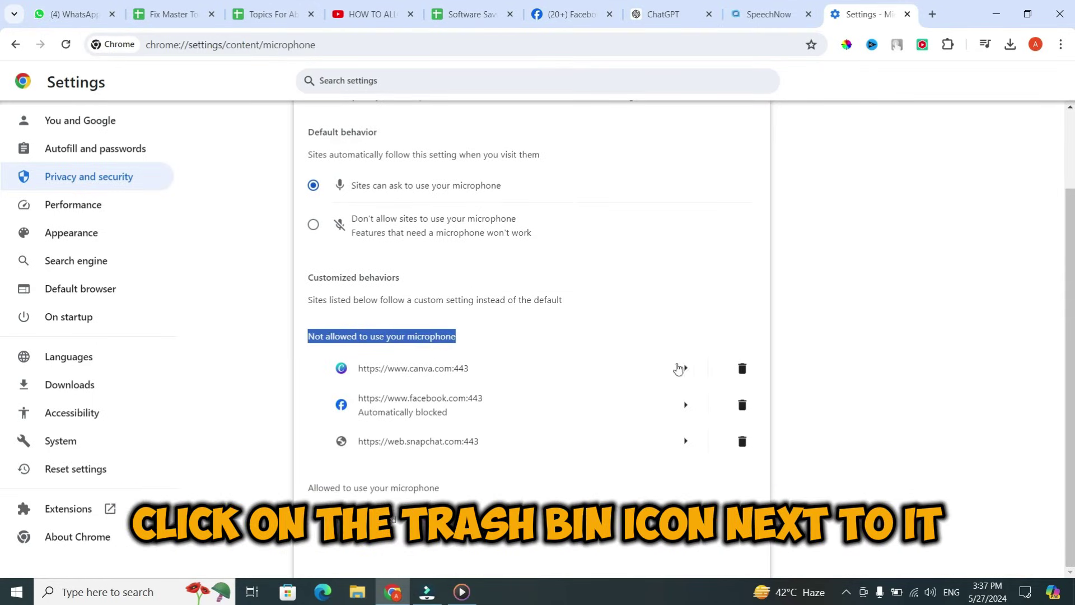
click(736, 370)
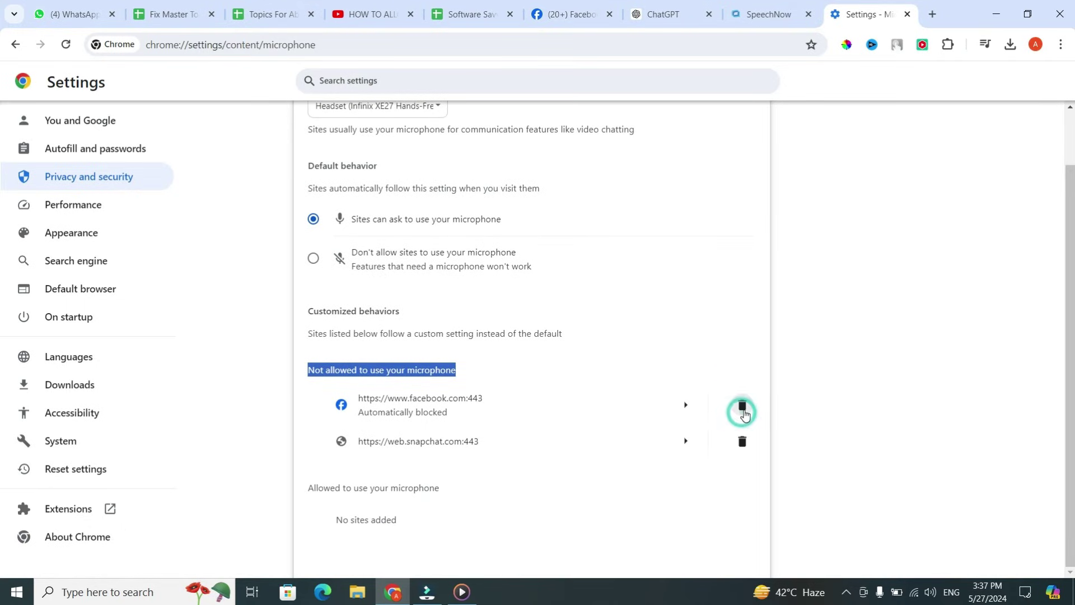
click(458, 364)
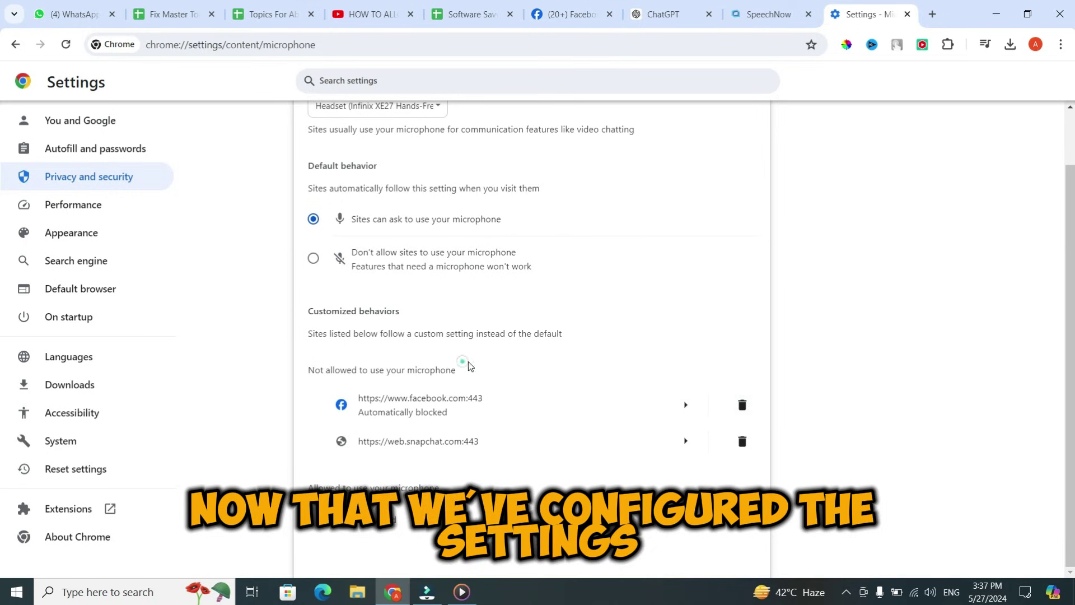
Video-call a friend from the Messenger chat on Facebook, allow microphone access, then end the call.
click(557, 7)
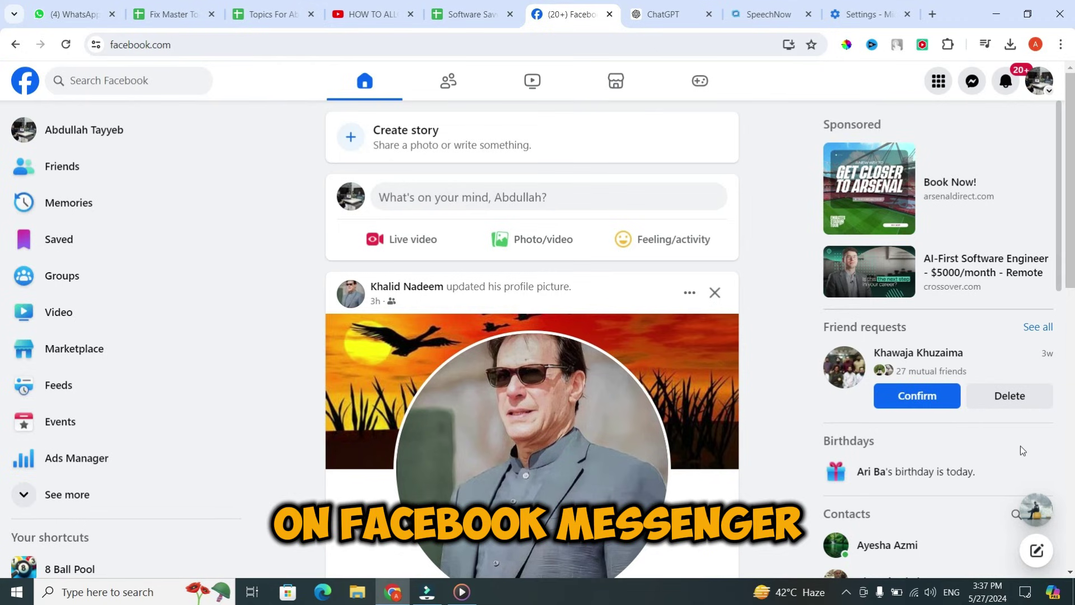
click(1035, 509)
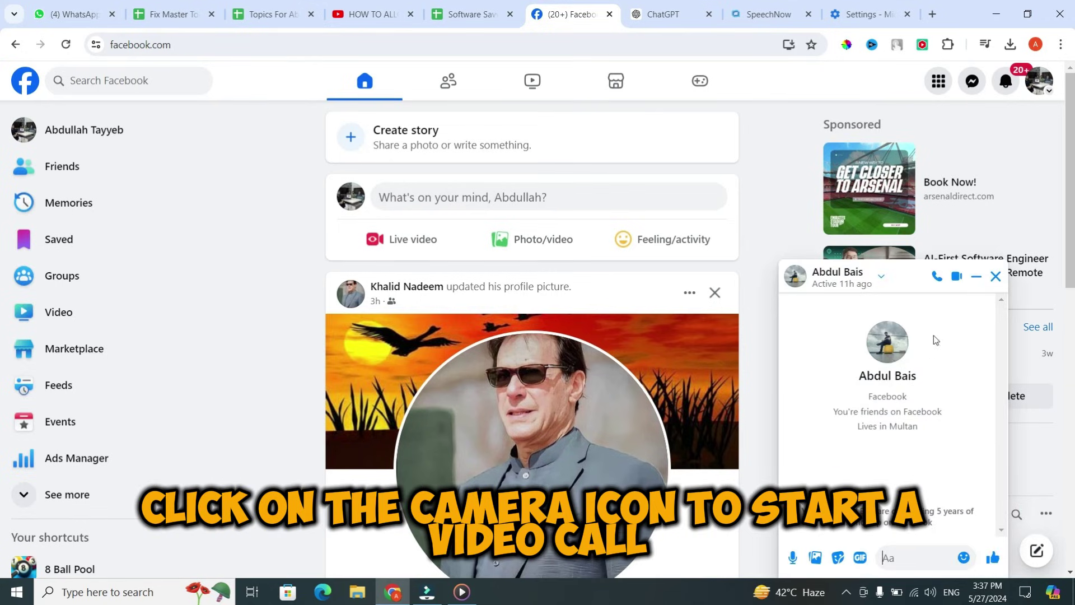
click(957, 277)
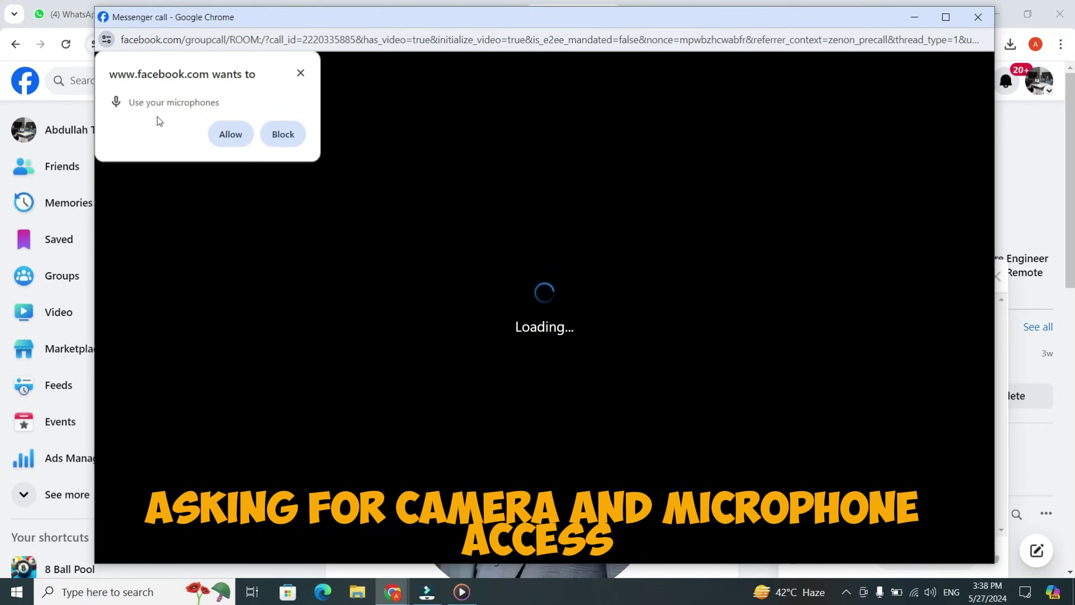
click(242, 140)
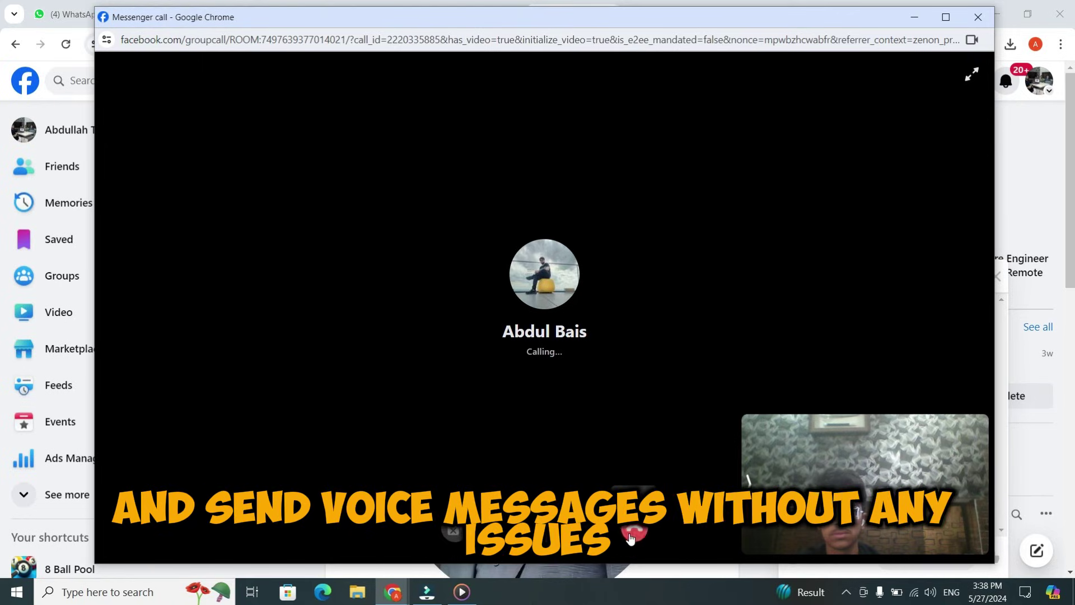
click(629, 538)
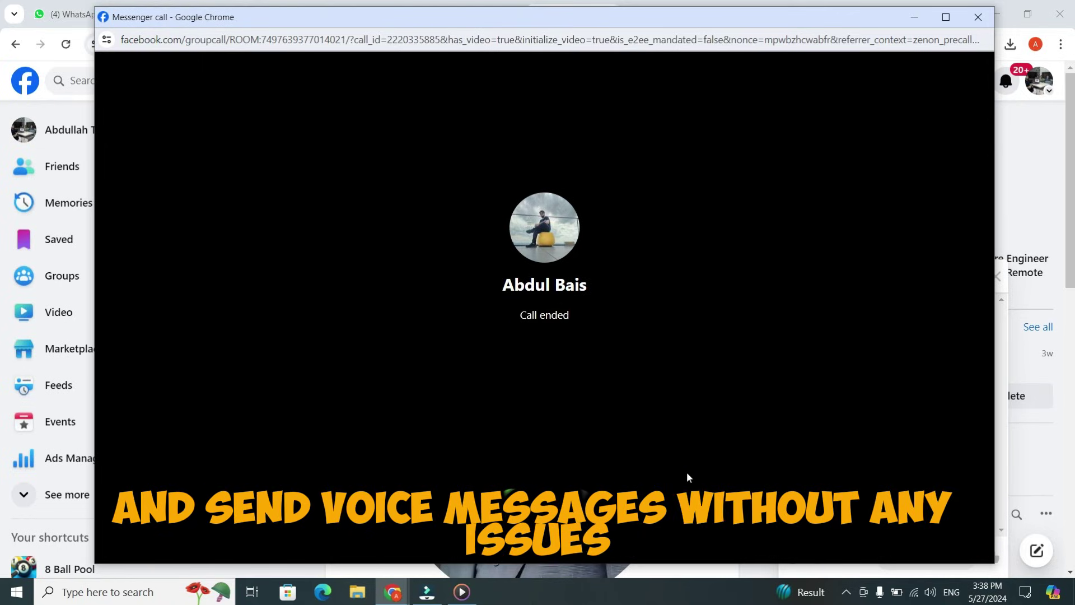
Close the ended Messenger call window.
mouse_move(693, 482)
click(583, 495)
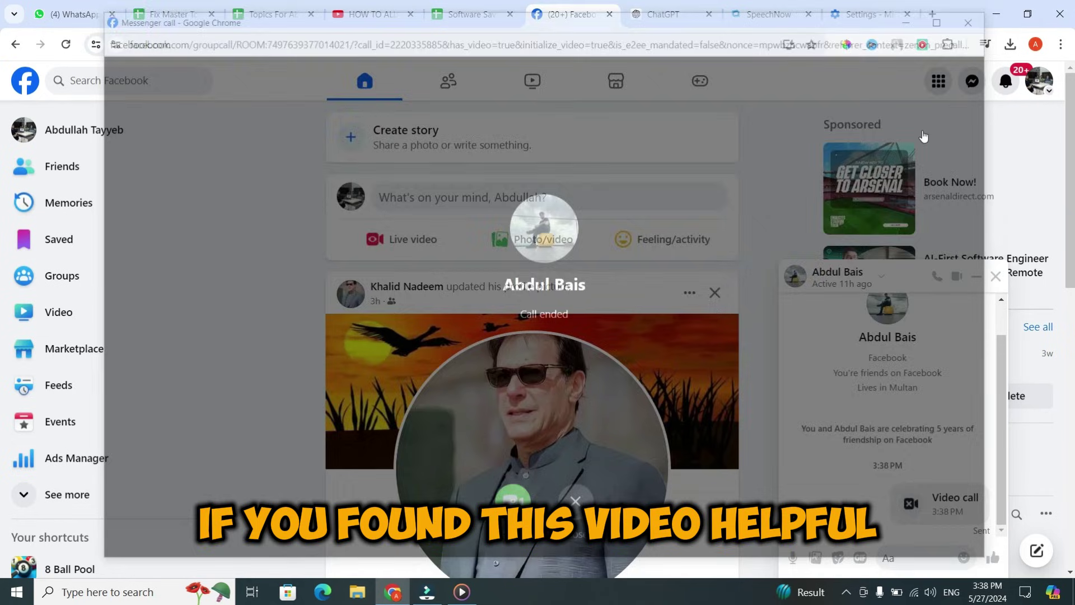